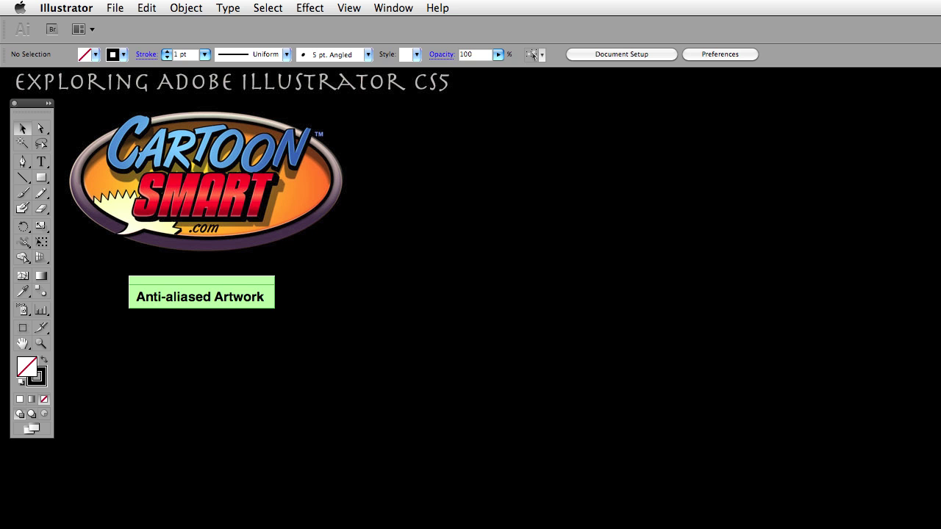
- Show the File menu over the Anti-aliased Artwork lesson title screen
click(65, 8)
click(65, 8)
click(117, 7)
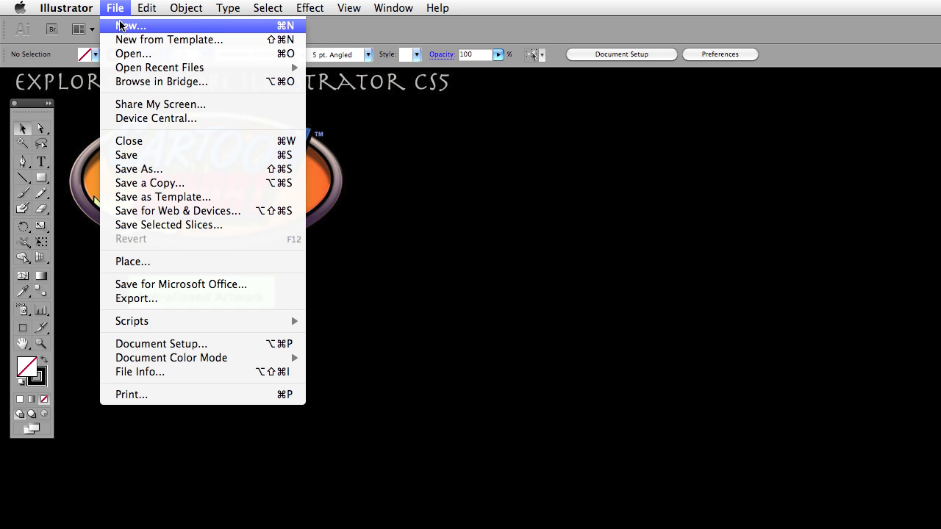
- Bring the Untitled-1 document into view and nudge the cartoon man group up and right
click(114, 5)
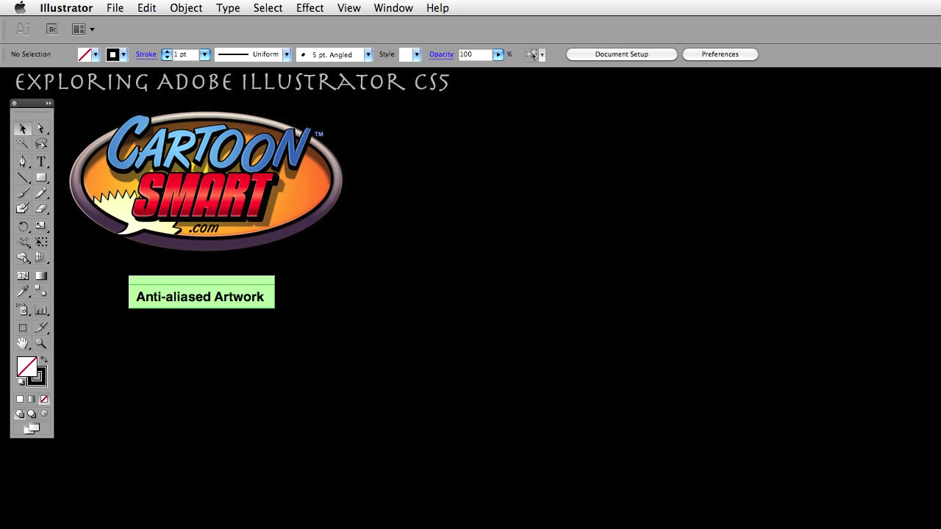
drag(304, 528, 307, 111)
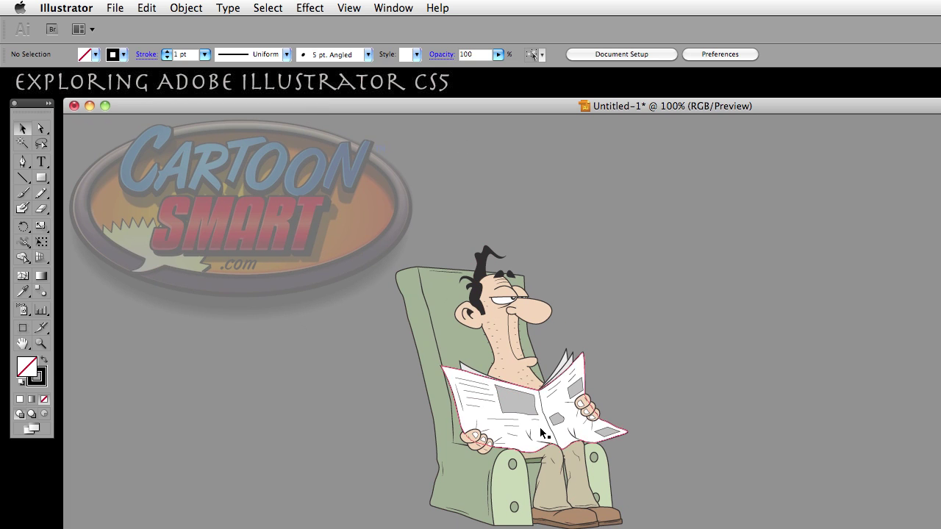
click(504, 415)
drag(504, 416, 565, 410)
click(651, 365)
click(671, 361)
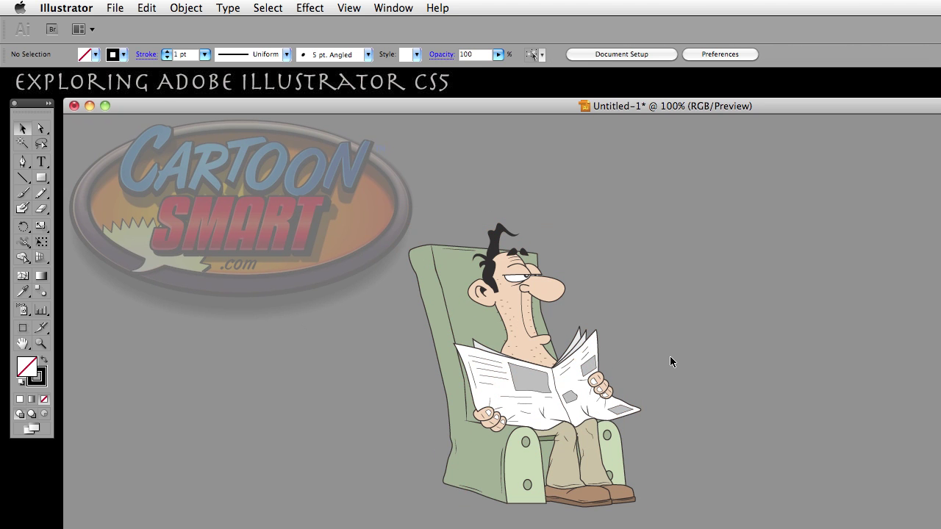
click(71, 6)
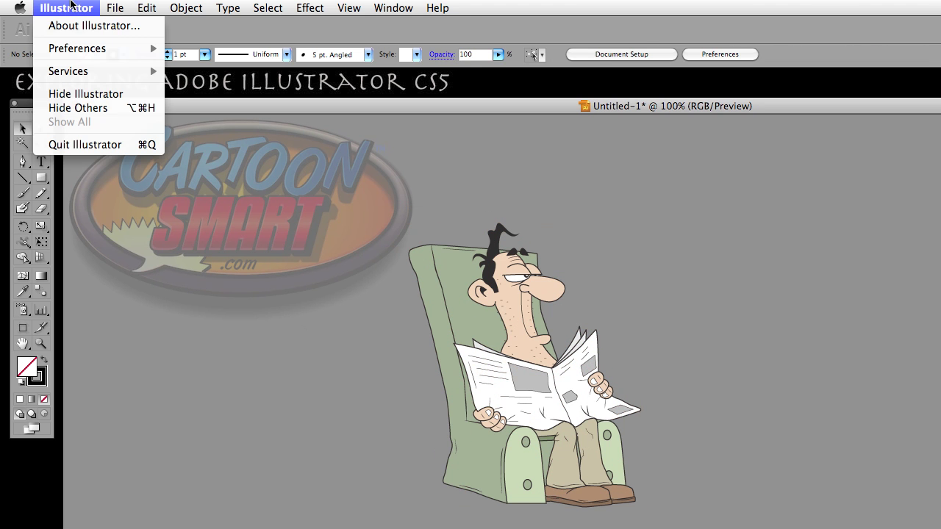
mouse_move(74, 48)
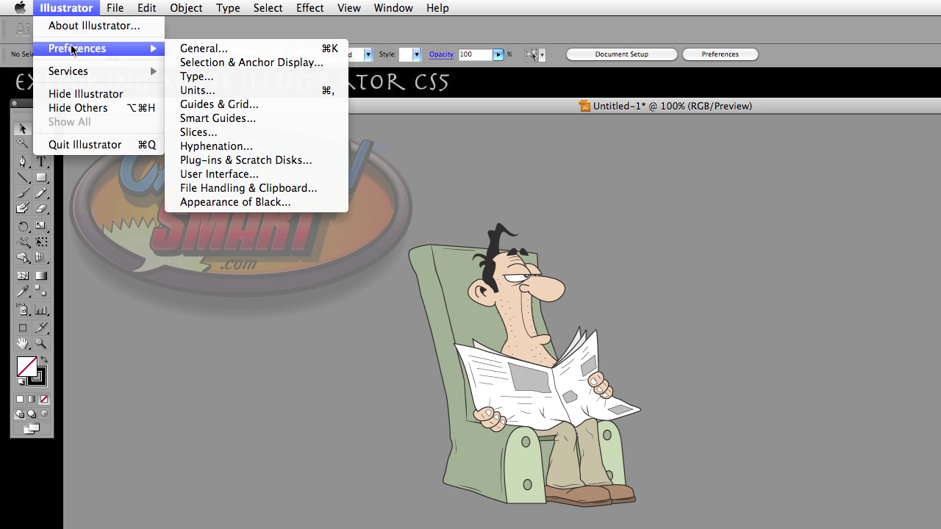
click(228, 50)
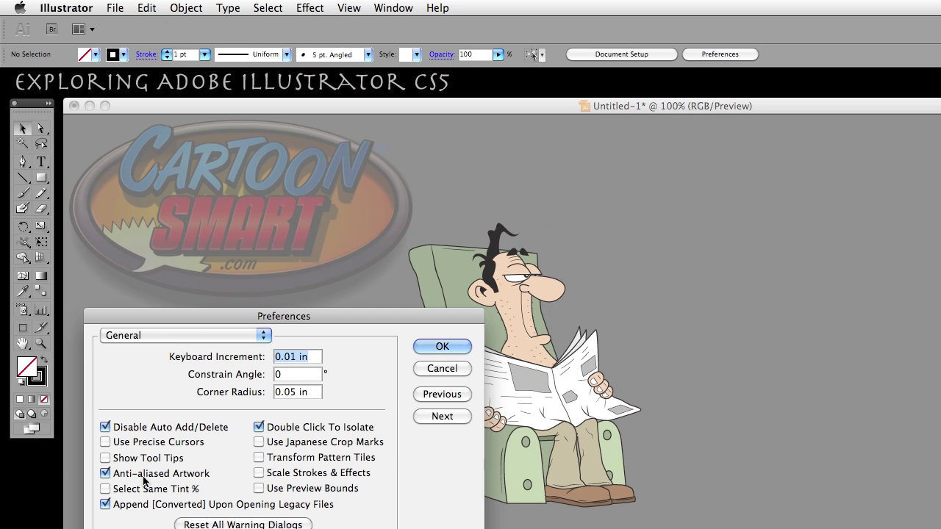
drag(195, 336, 211, 269)
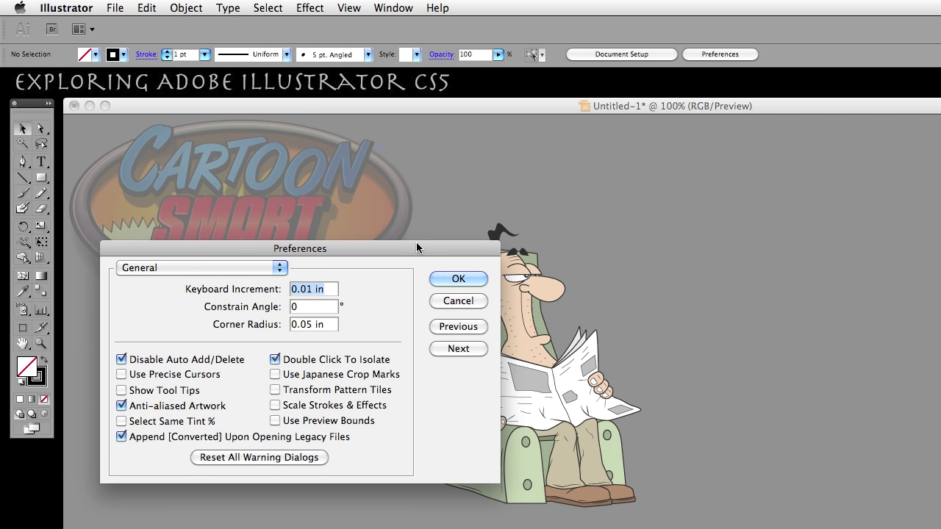
drag(416, 243, 406, 266)
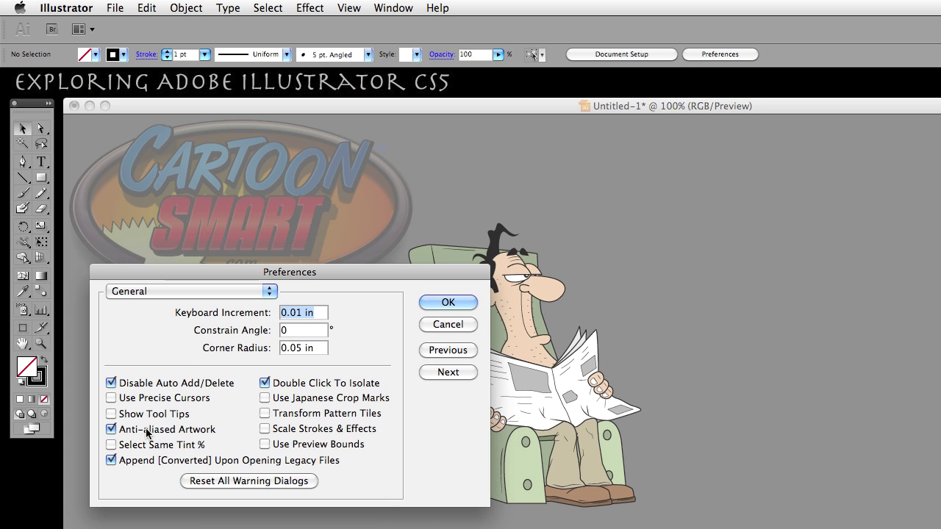
mouse_move(437, 276)
mouse_down()
mouse_move(422, 285)
mouse_move(424, 274)
mouse_move(423, 285)
mouse_up()
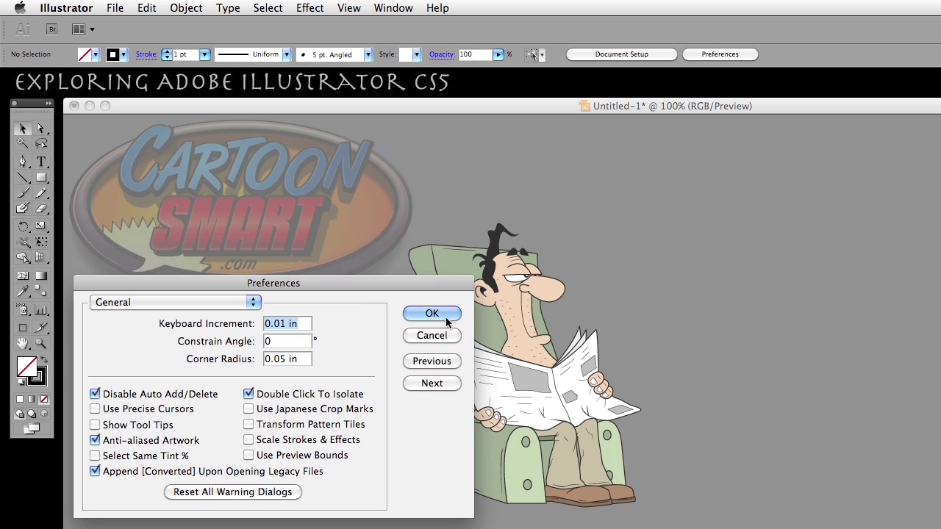
click(441, 318)
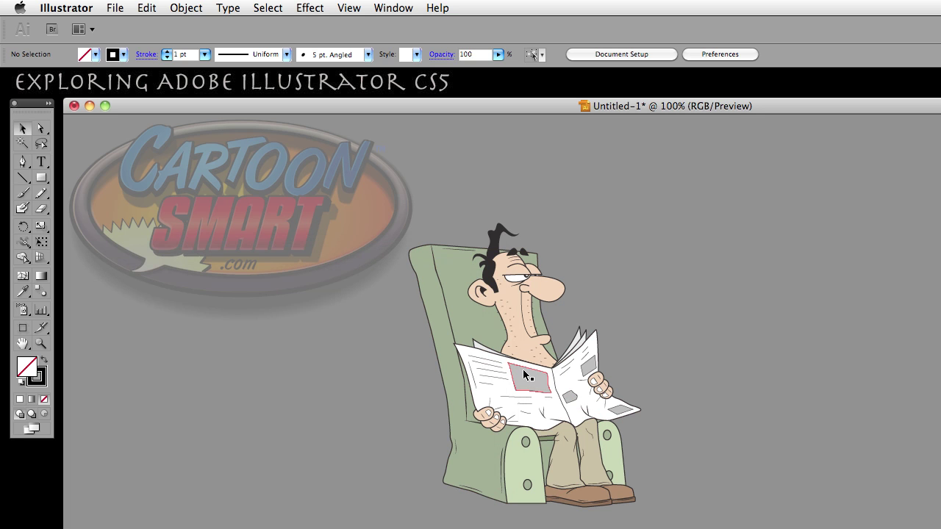
- Zoom in on the newspaper to 300%, then back out to 150%
key(z)
click(543, 390)
click(677, 410)
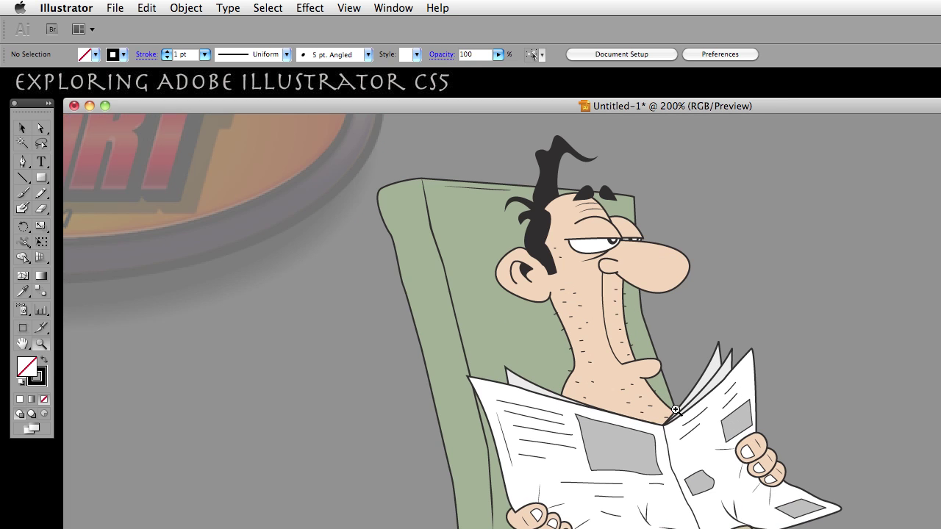
click(586, 408)
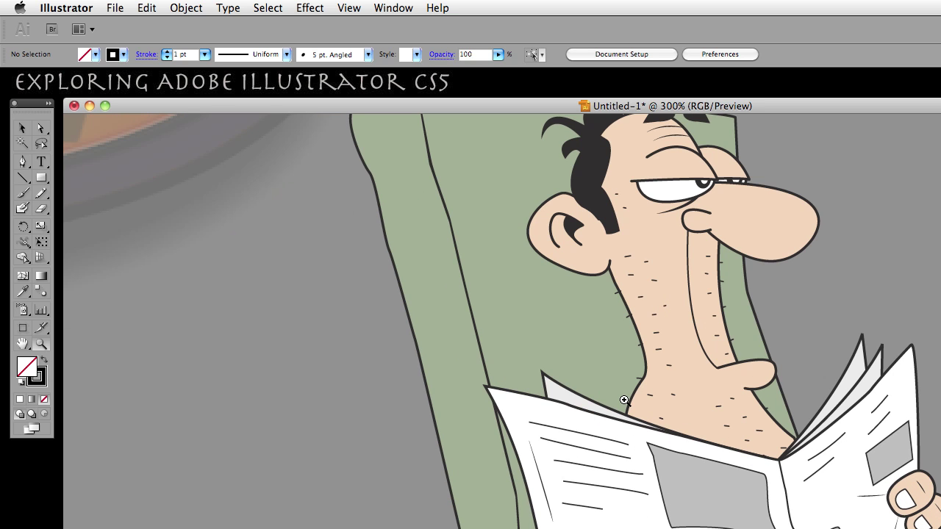
key(super+minus)
key(super+minus)
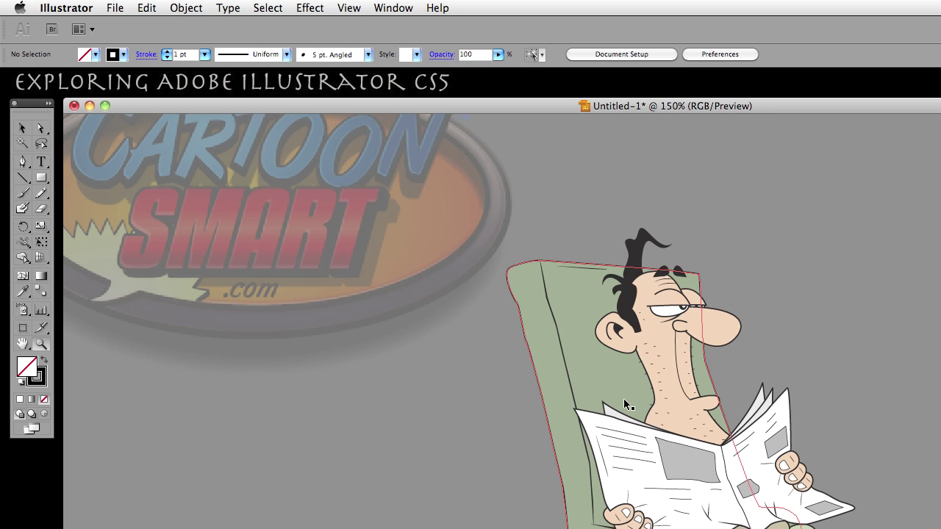
key(super+minus)
key(super+plus)
- Zoom to 600% on the chair's top edge and pan over to the man's face
key(super+space)
click(540, 336)
click(717, 393)
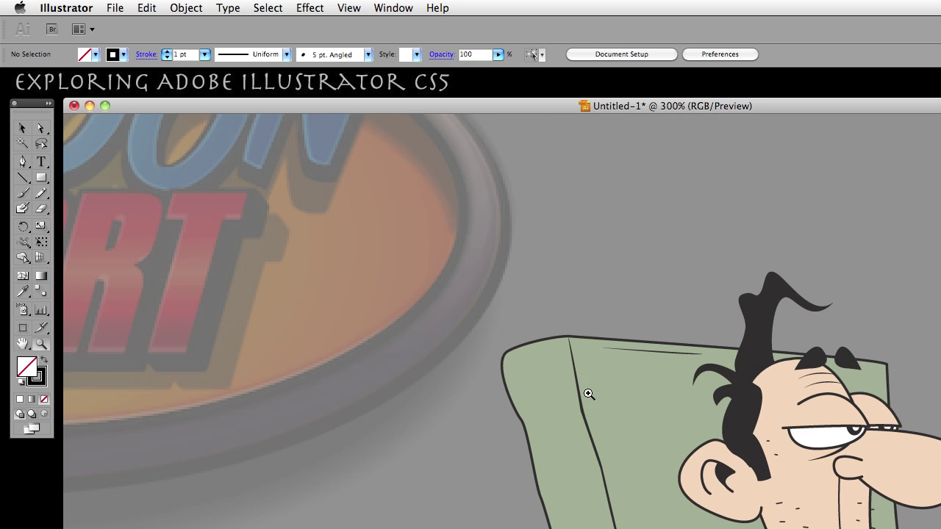
click(588, 395)
click(595, 406)
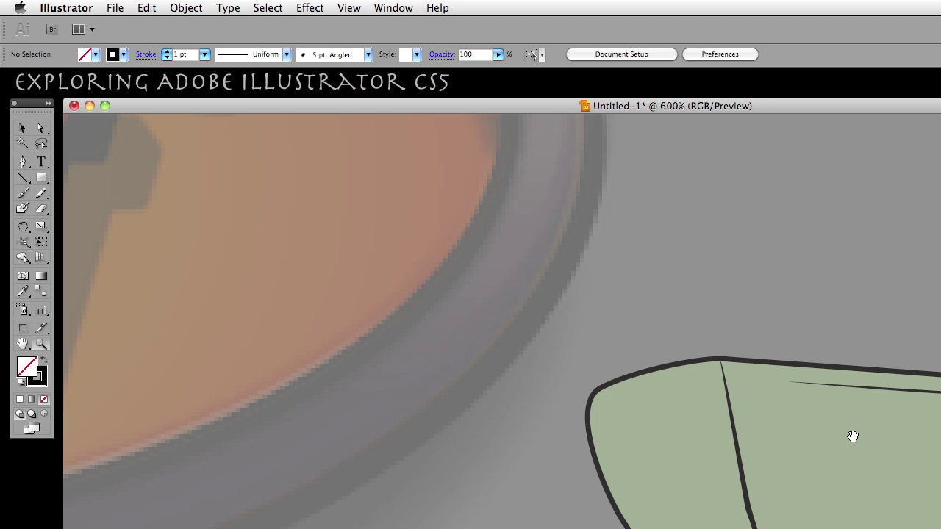
key(space)
drag(857, 439, 361, 204)
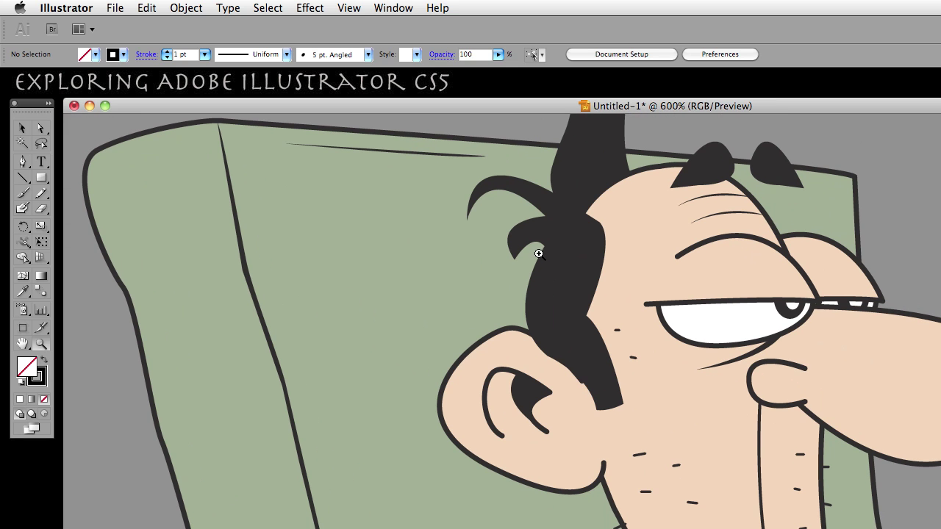
- Uncheck Anti-aliased Artwork in the General preferences and confirm
click(69, 5)
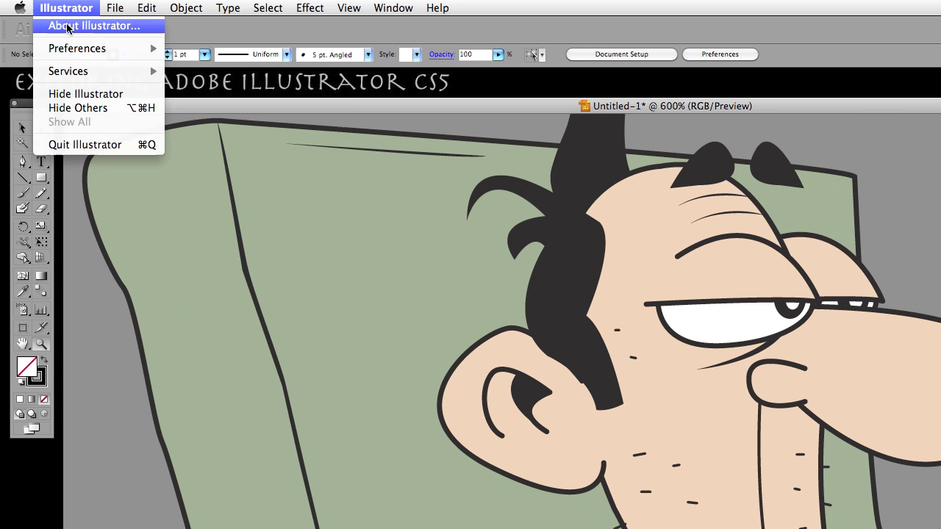
mouse_move(72, 52)
click(200, 48)
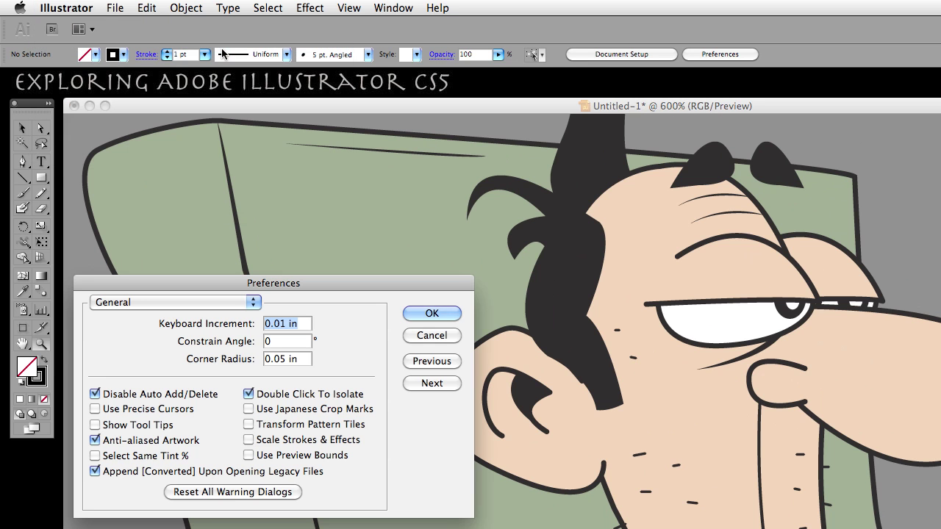
click(95, 441)
click(432, 313)
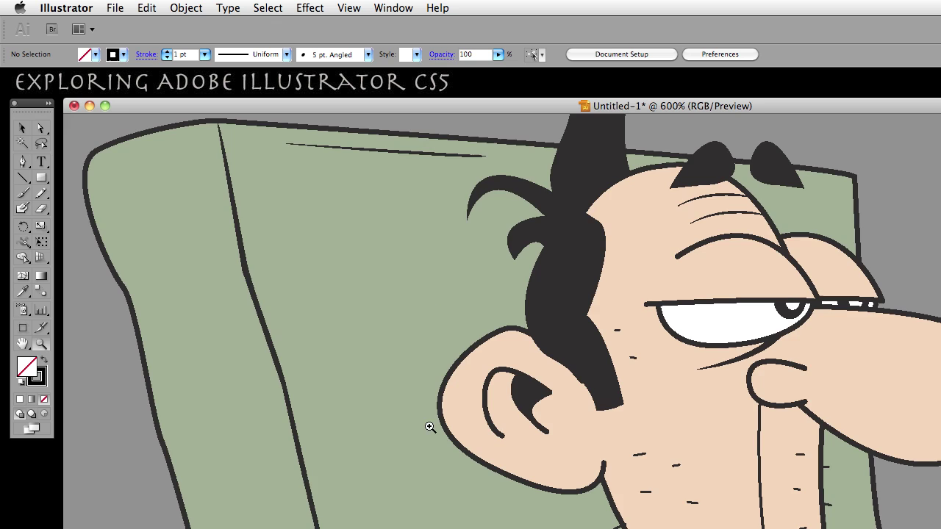
- Zoom out from 600% to 300% to see the jagged logo edge
key(super+minus)
key(super+minus)
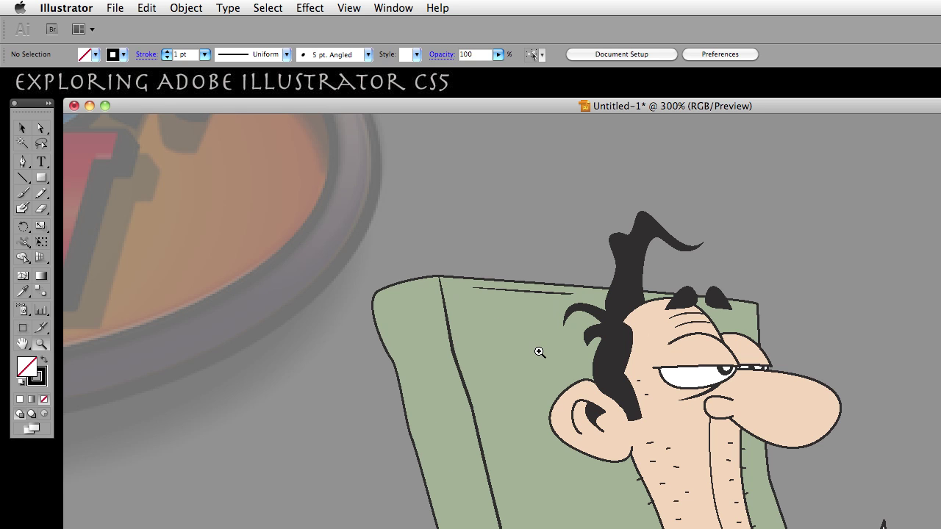
- Re-enable Anti-aliased Artwork in the General preferences and confirm
click(87, 9)
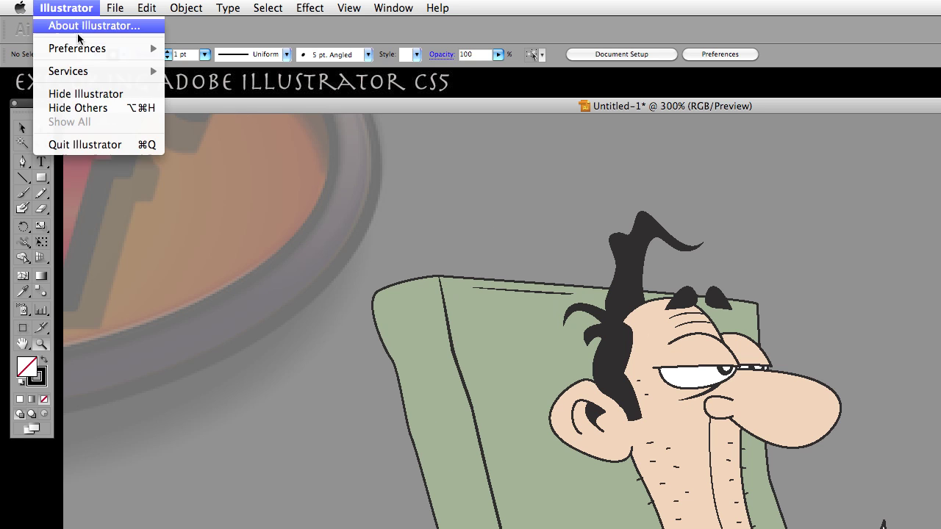
mouse_move(79, 50)
click(182, 49)
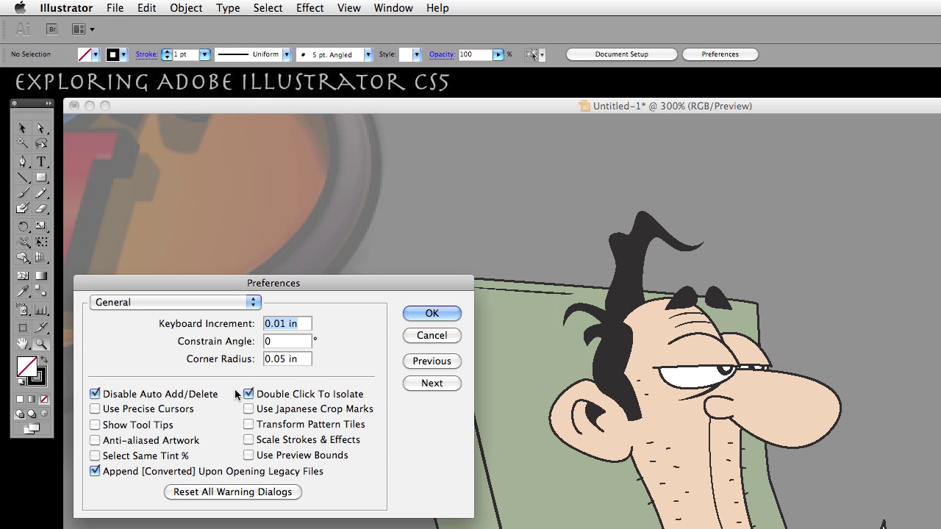
click(109, 441)
click(433, 313)
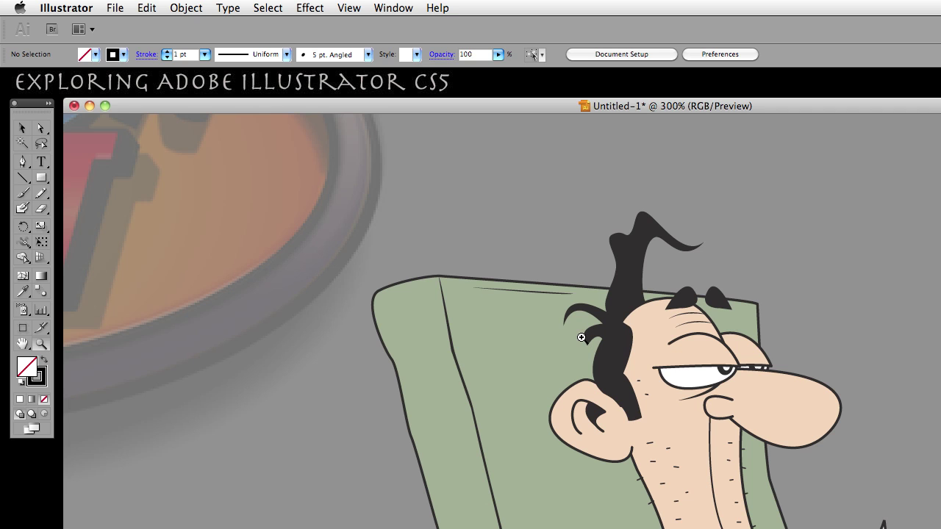
drag(436, 104, 434, 106)
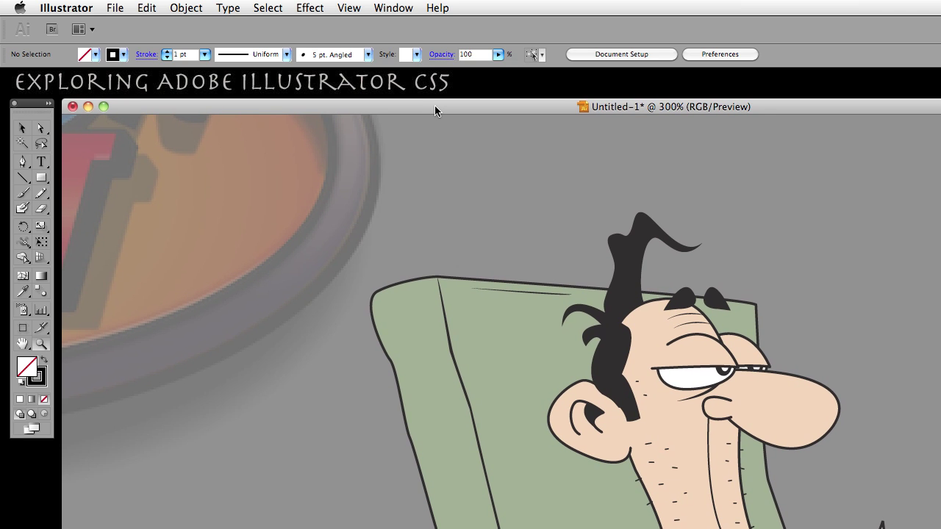